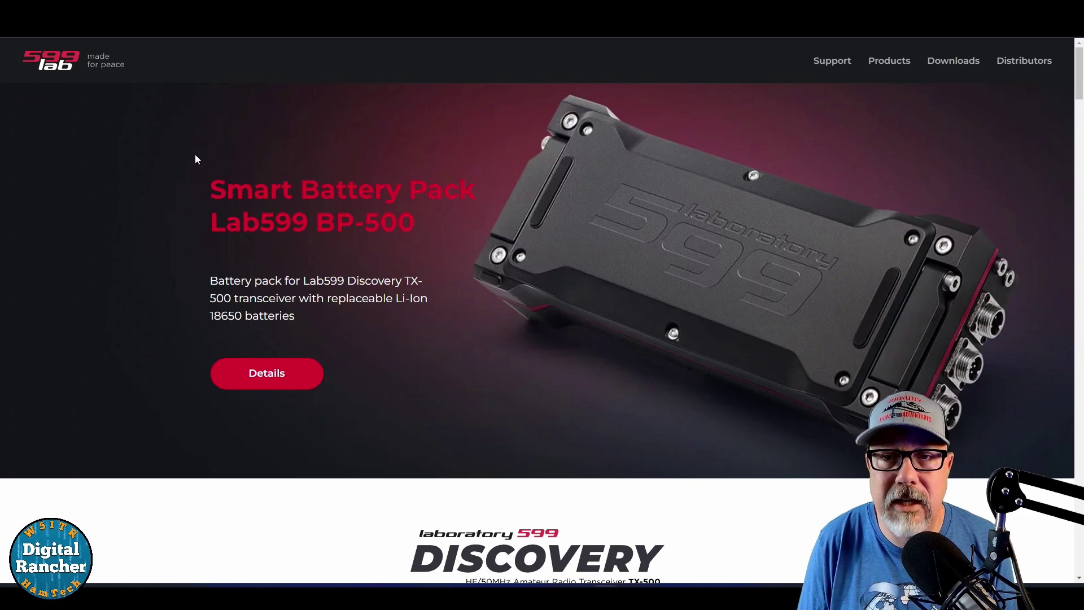
- Browse the Lab599 Downloads page's TX-500 firmware and driver lists, returning to the v1.18.08 changelog
click(960, 63)
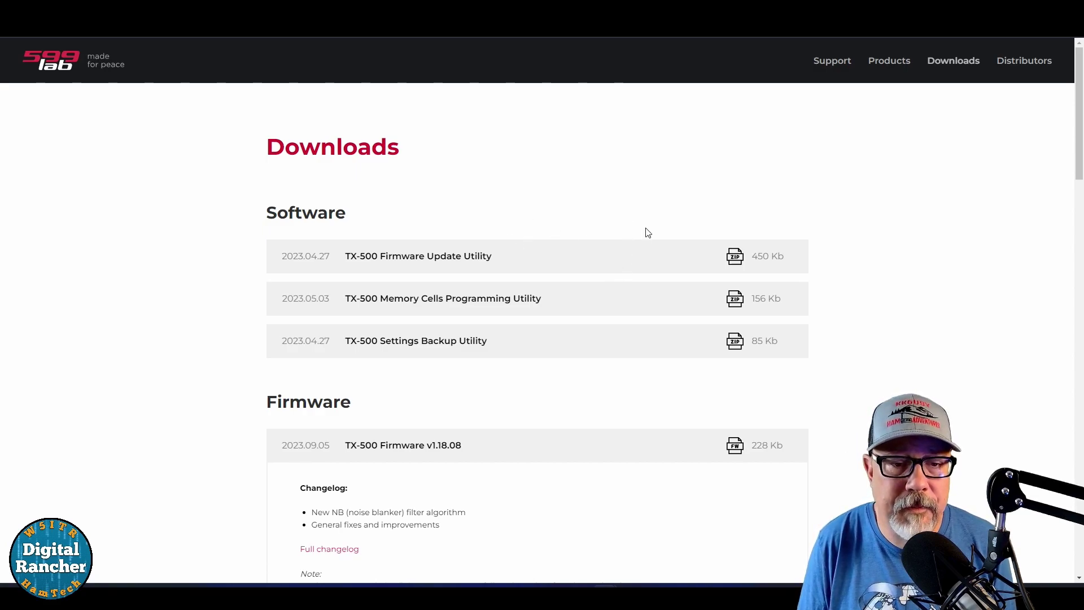
scroll(645, 226, down, 4)
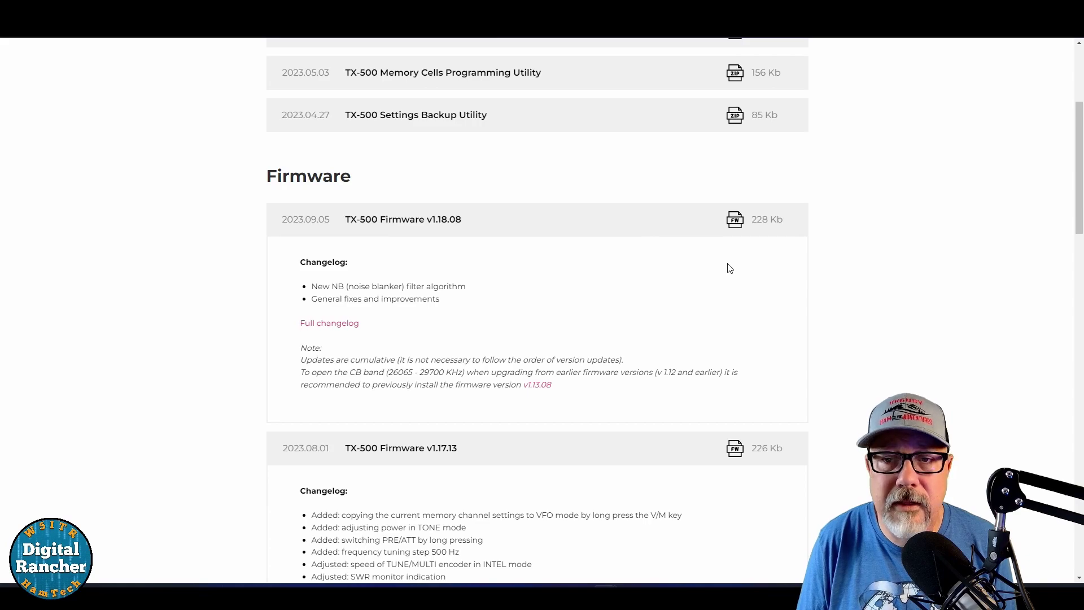
scroll(636, 317, down, 10)
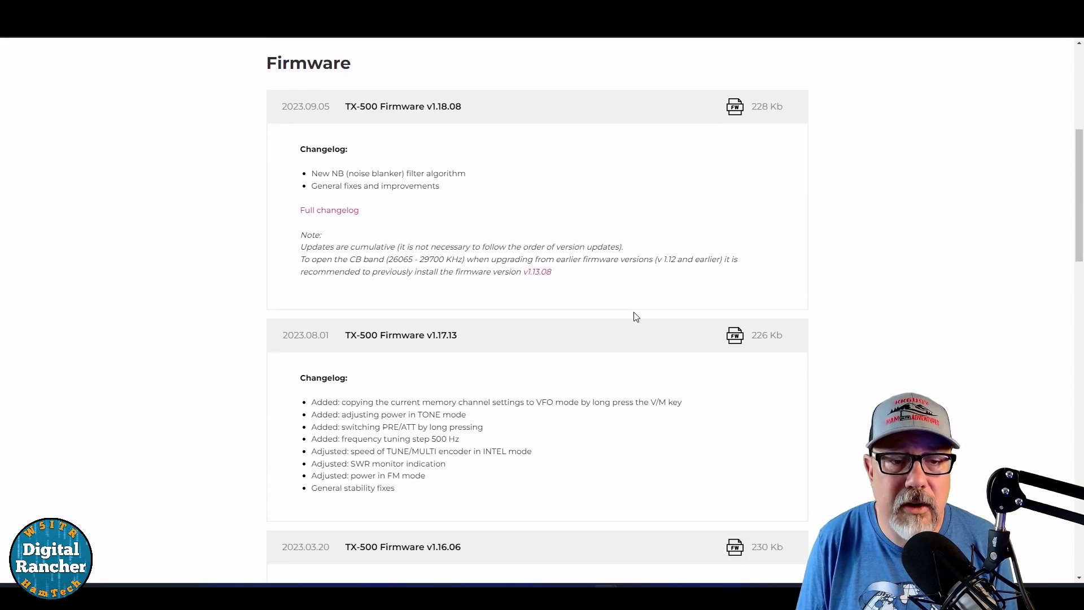
scroll(636, 316, down, 2)
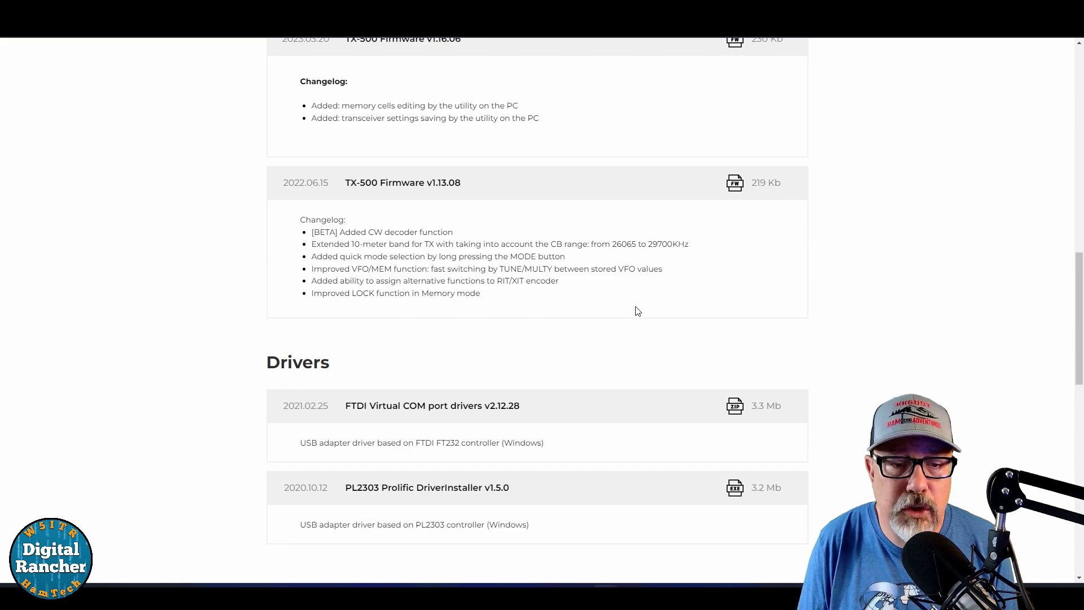
scroll(638, 319, up, 5)
scroll(638, 320, up, 6)
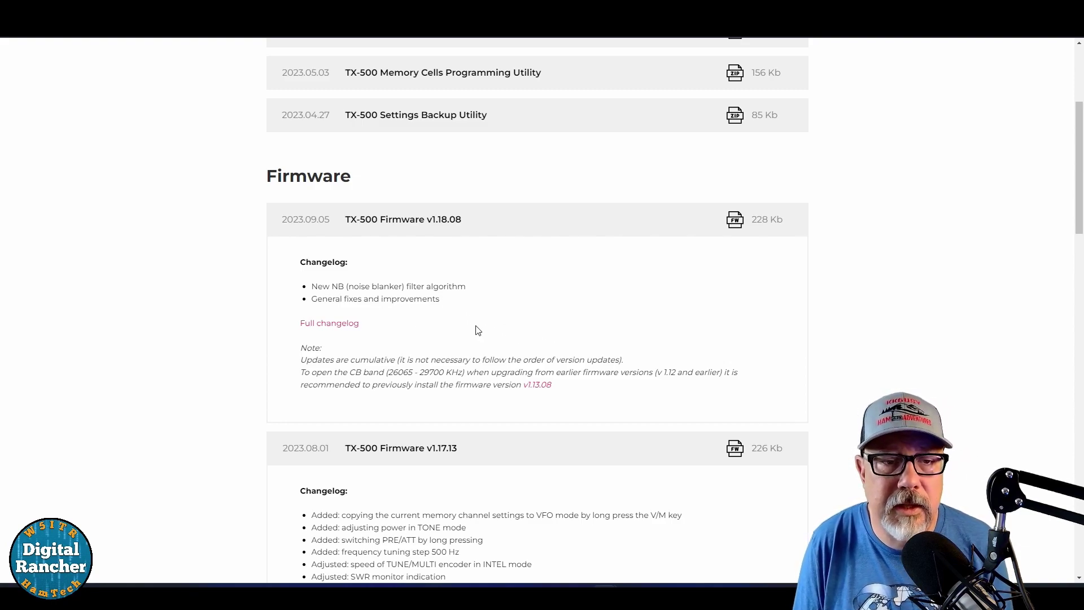
- Highlight the v1.18.08 cumulative-updates note, then bring Device Manager over the Downloads page
double_click(368, 359)
click(368, 360)
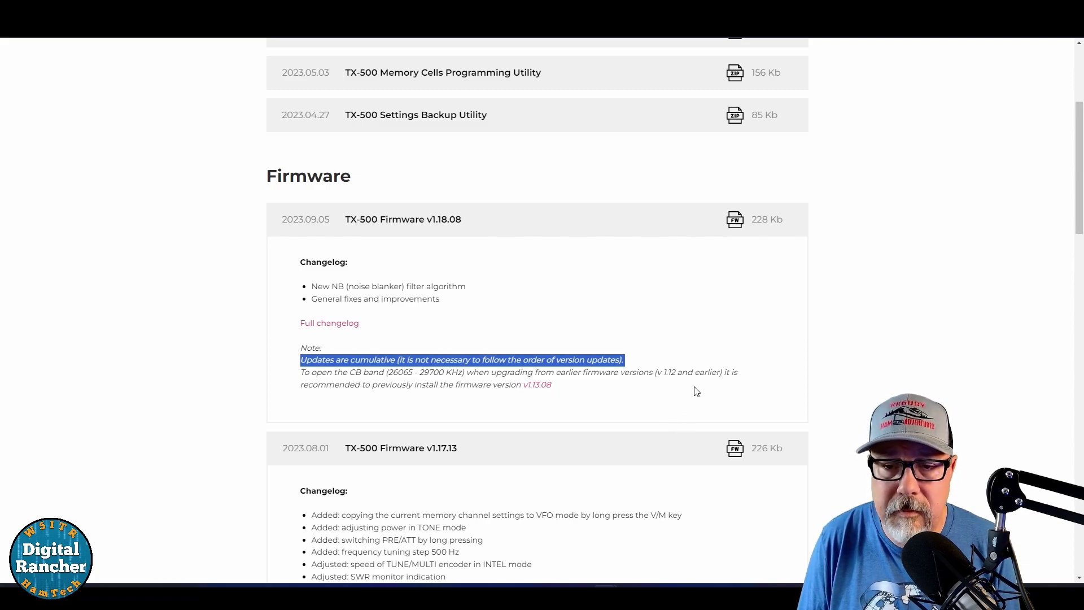
scroll(646, 402, down, 12)
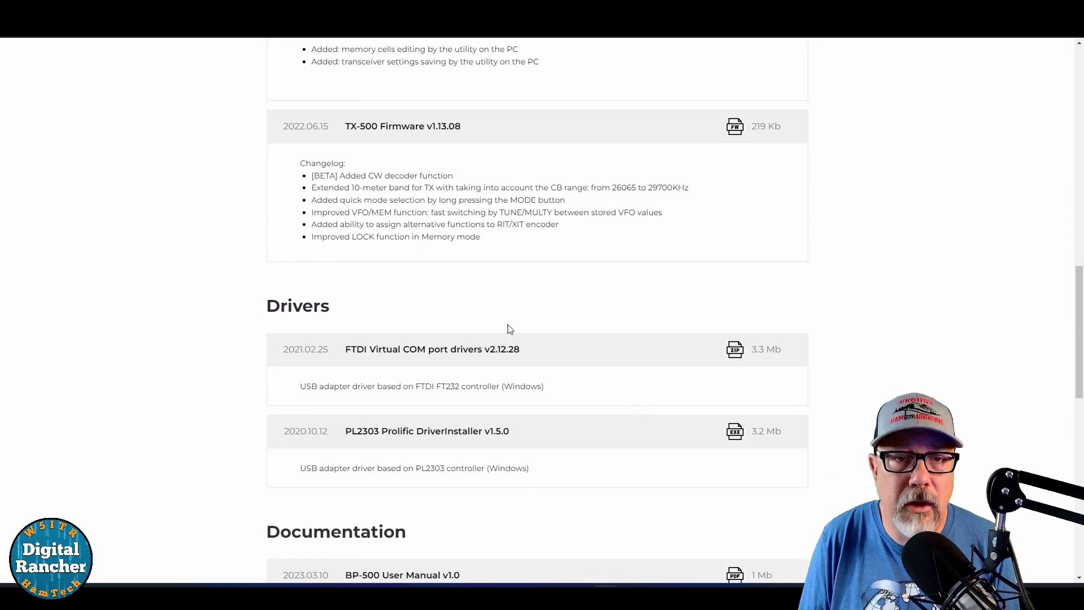
scroll(608, 305, up, 5)
scroll(610, 309, up, 6)
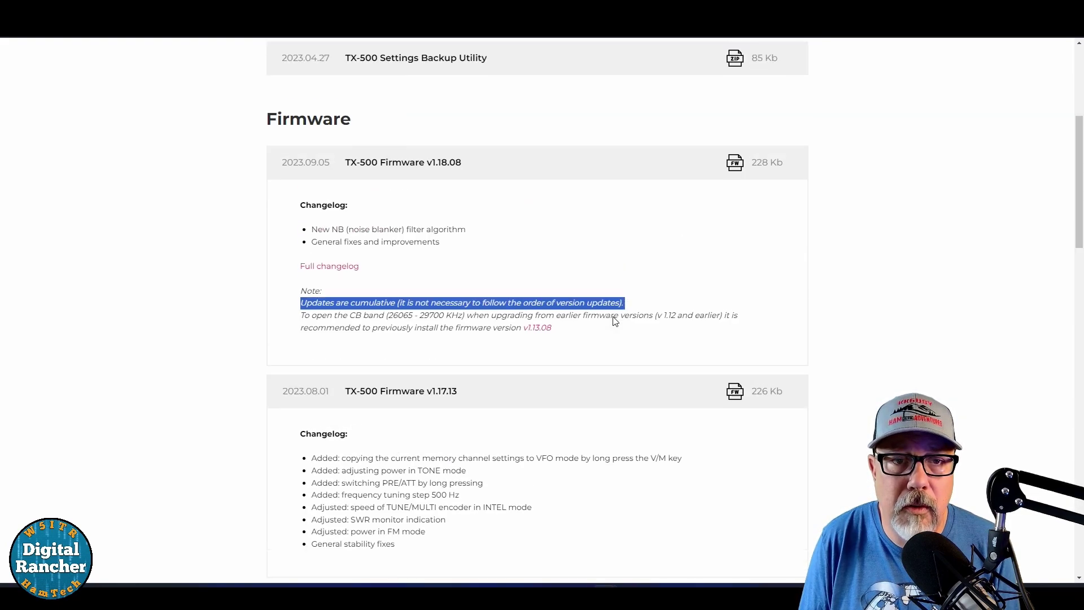
scroll(731, 368, up, 3)
scroll(732, 368, up, 2)
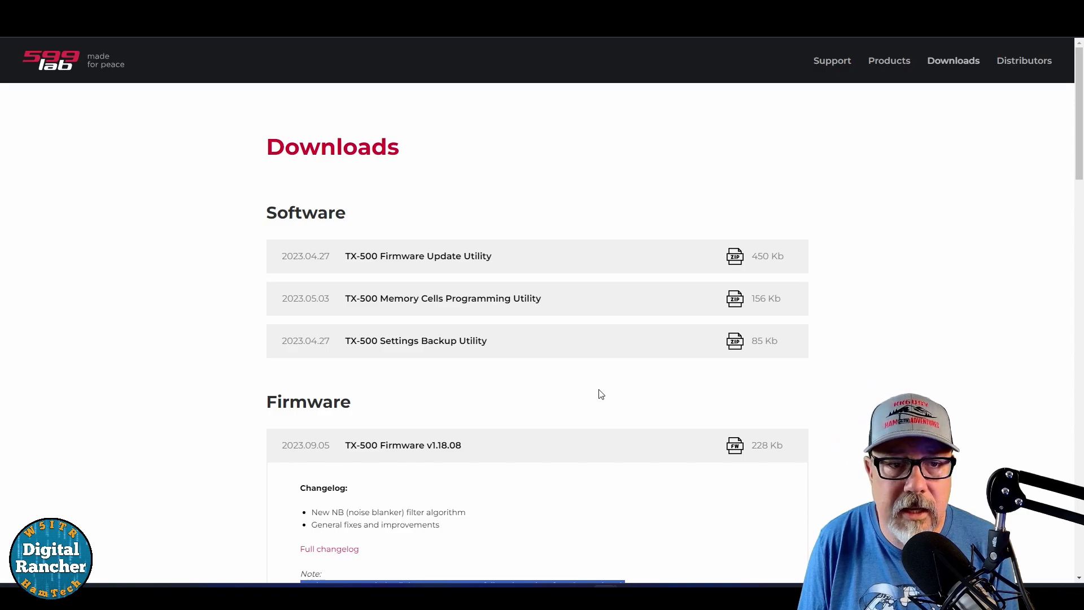
scroll(598, 389, down, 2)
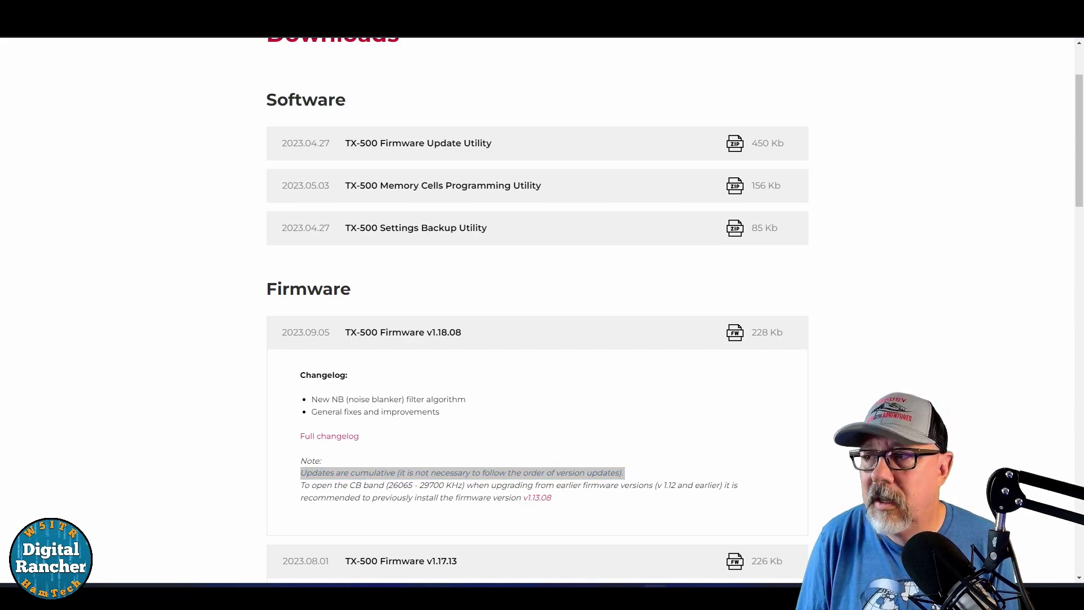
drag(1083, 232, 597, 183)
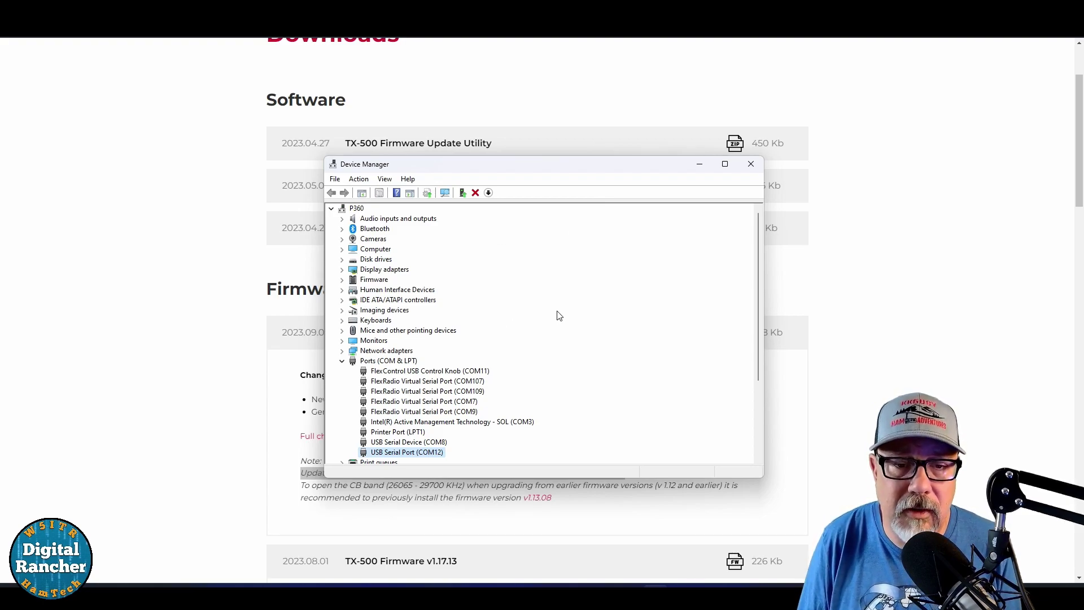
scroll(558, 294, down, 1)
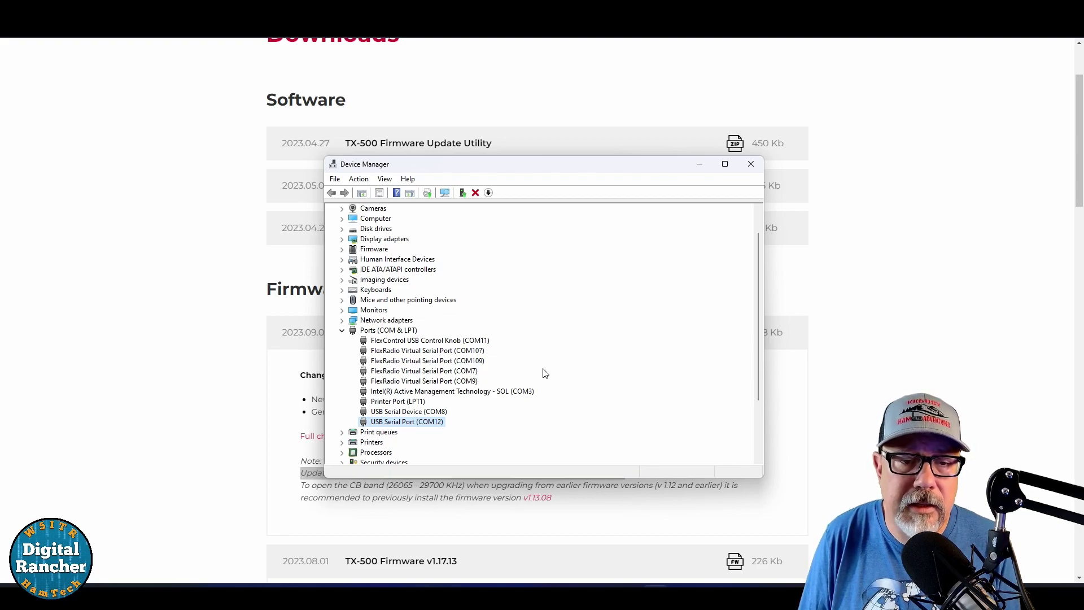
double_click(418, 412)
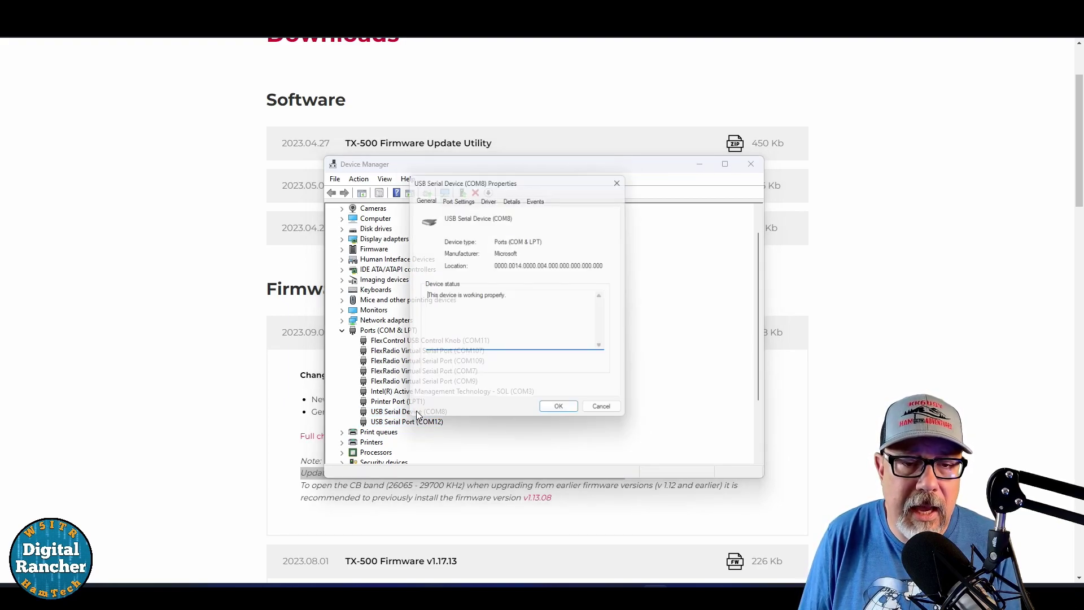
click(497, 199)
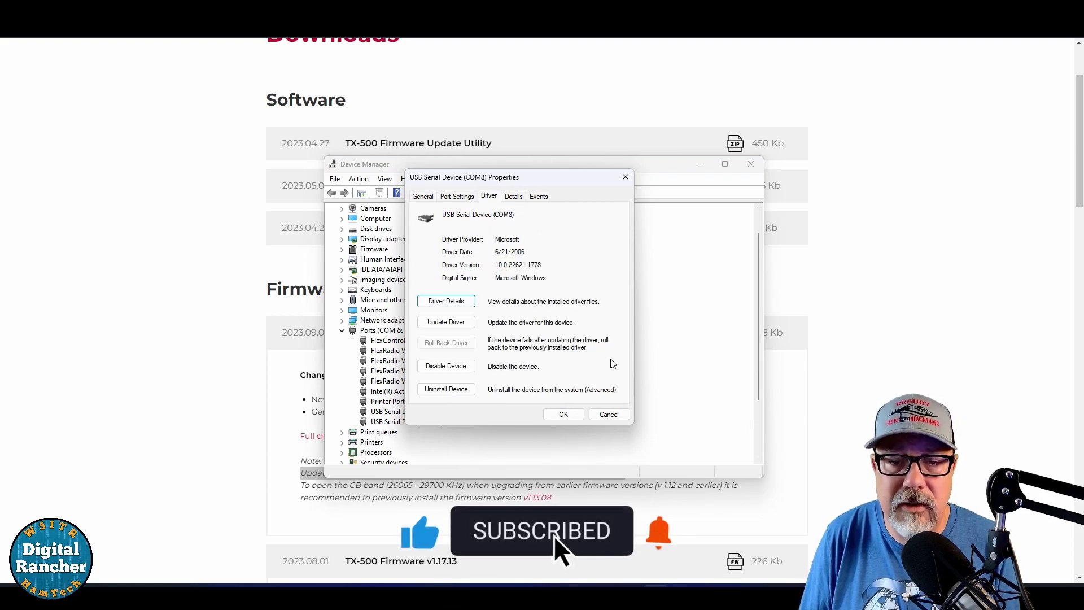
click(607, 415)
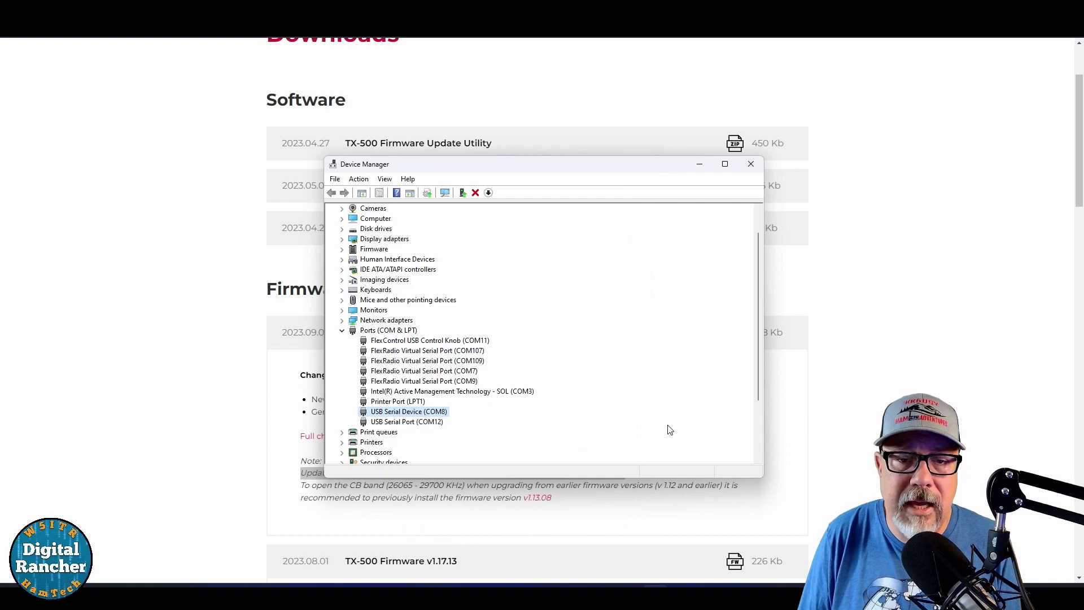
- Inspect USB Serial Port (COM12) properties, highlighting manufacturer FTDI and driver version 2.12.36.4
double_click(401, 421)
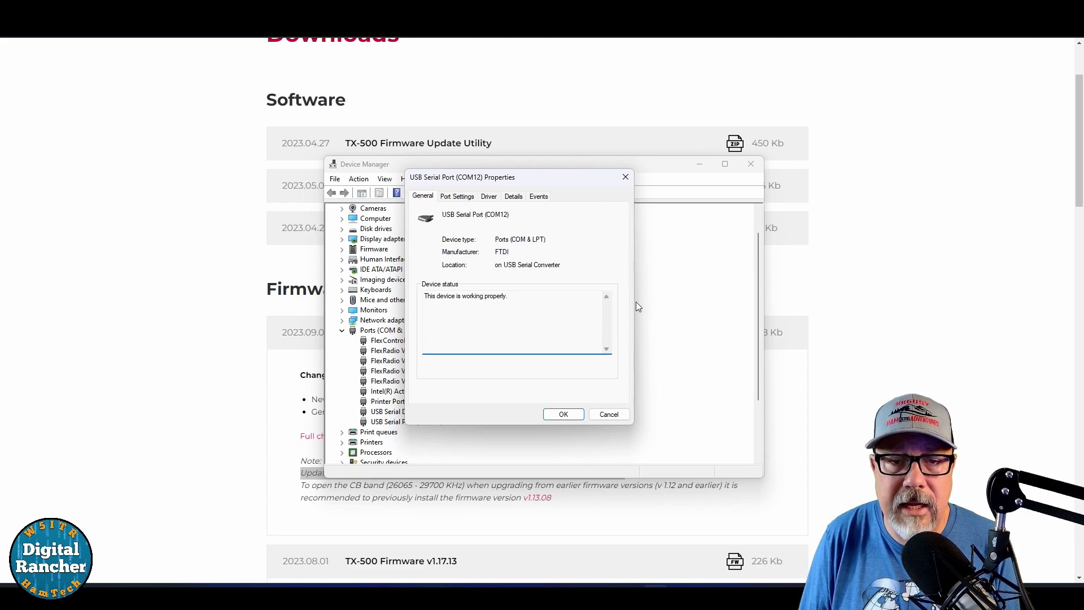
double_click(509, 252)
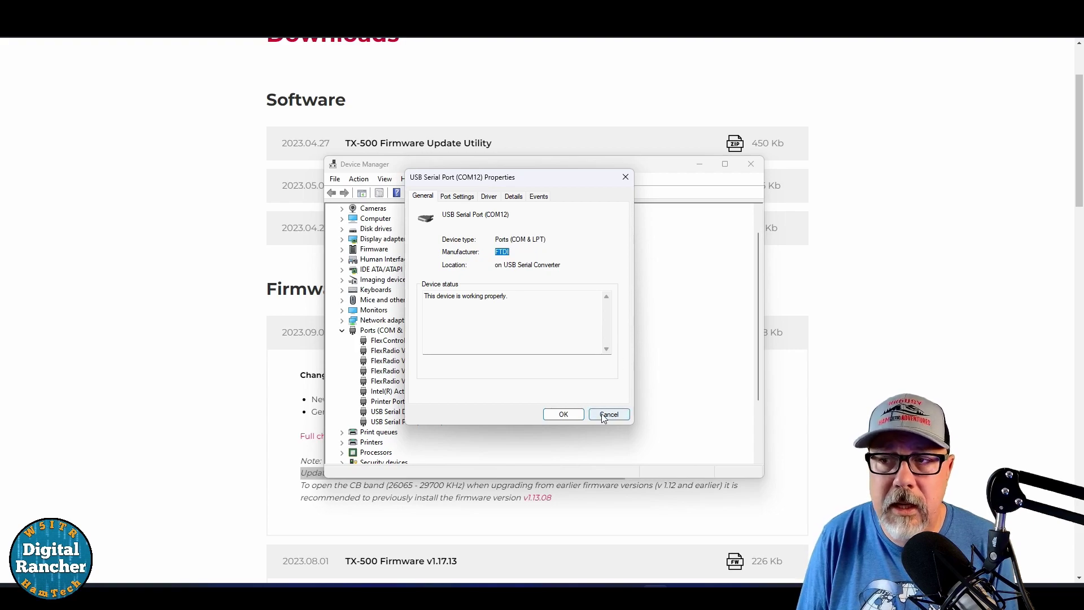
click(514, 196)
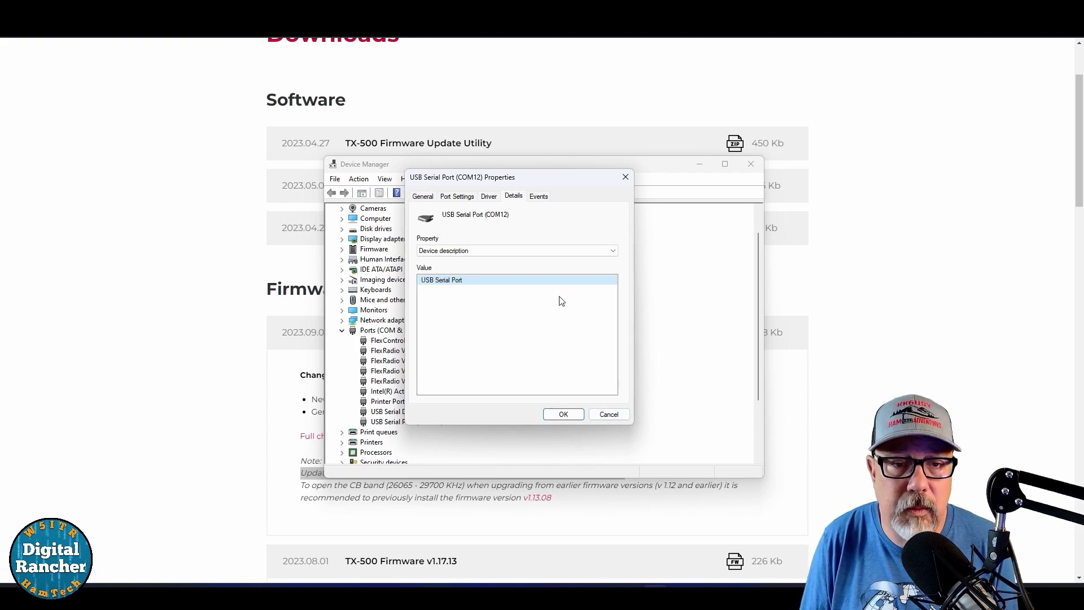
click(487, 197)
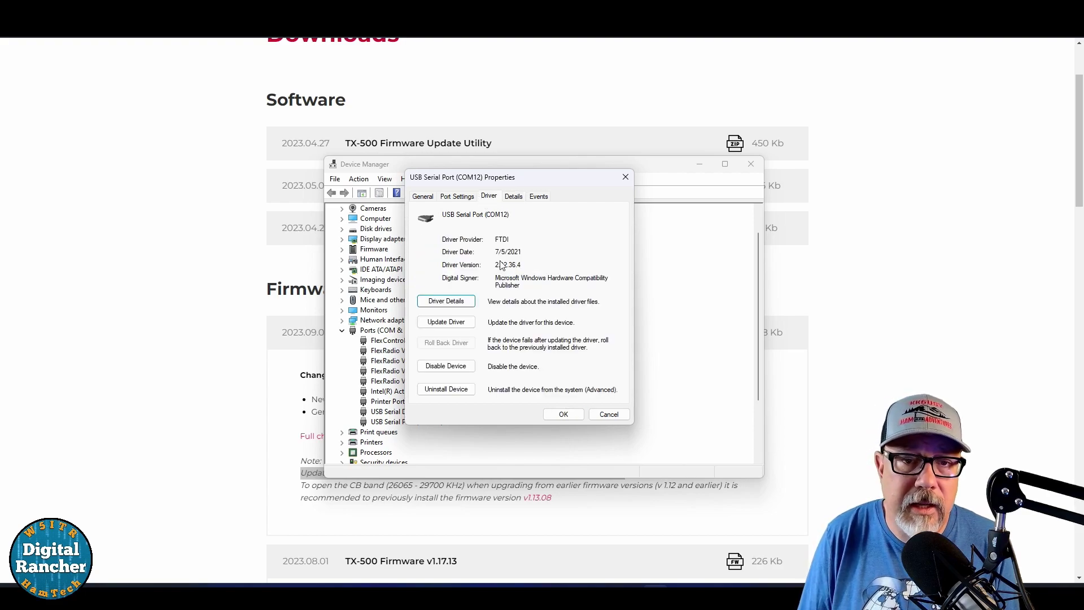
drag(524, 266, 495, 265)
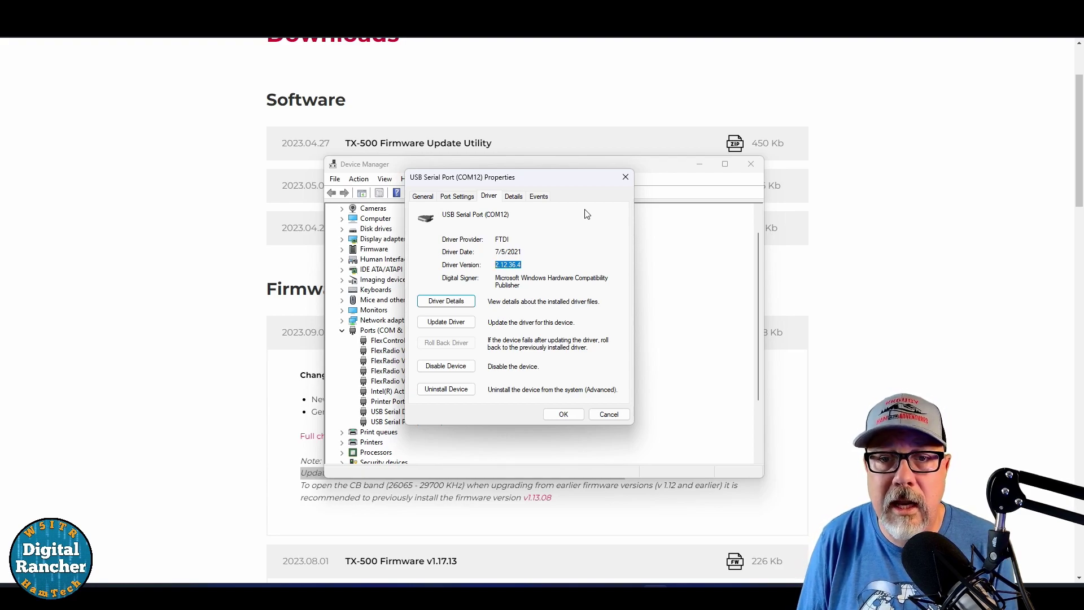
click(625, 179)
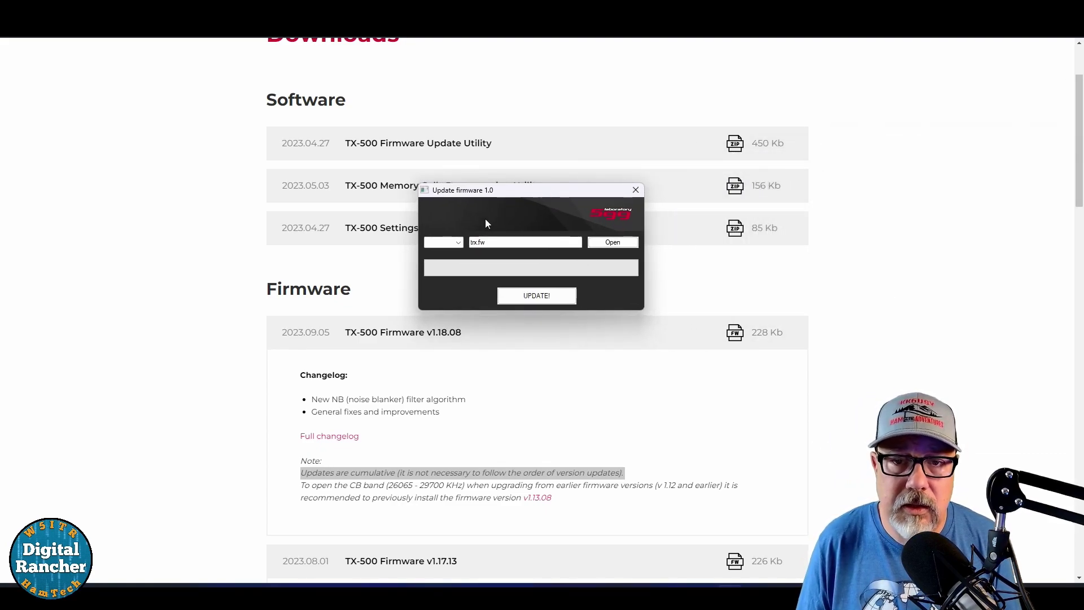
- Select port COM12, load the 1.18.08 firmware file, and flash it to the radio
click(443, 244)
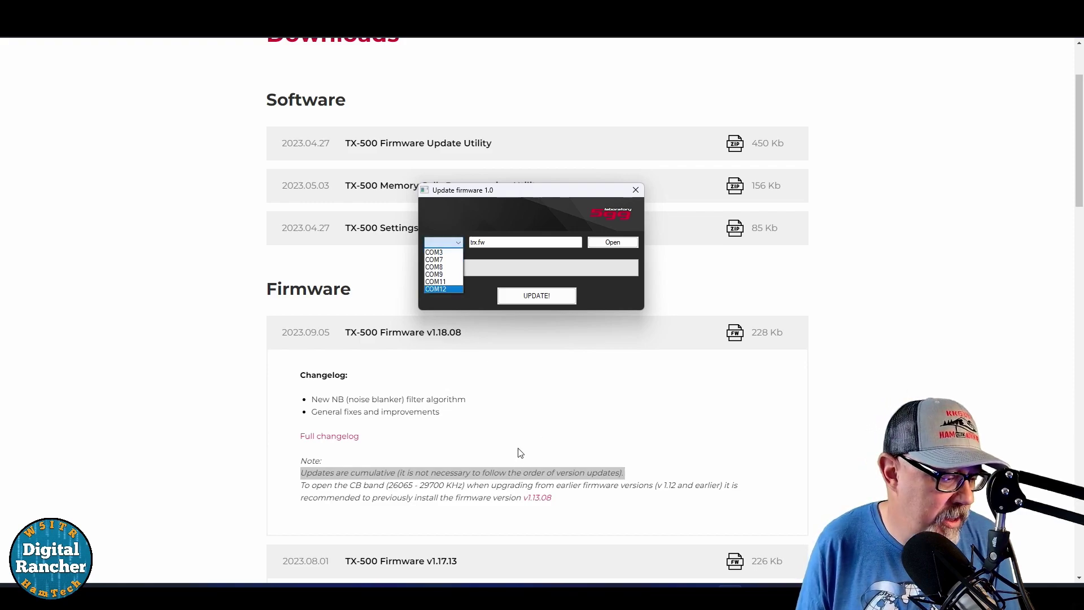
click(452, 290)
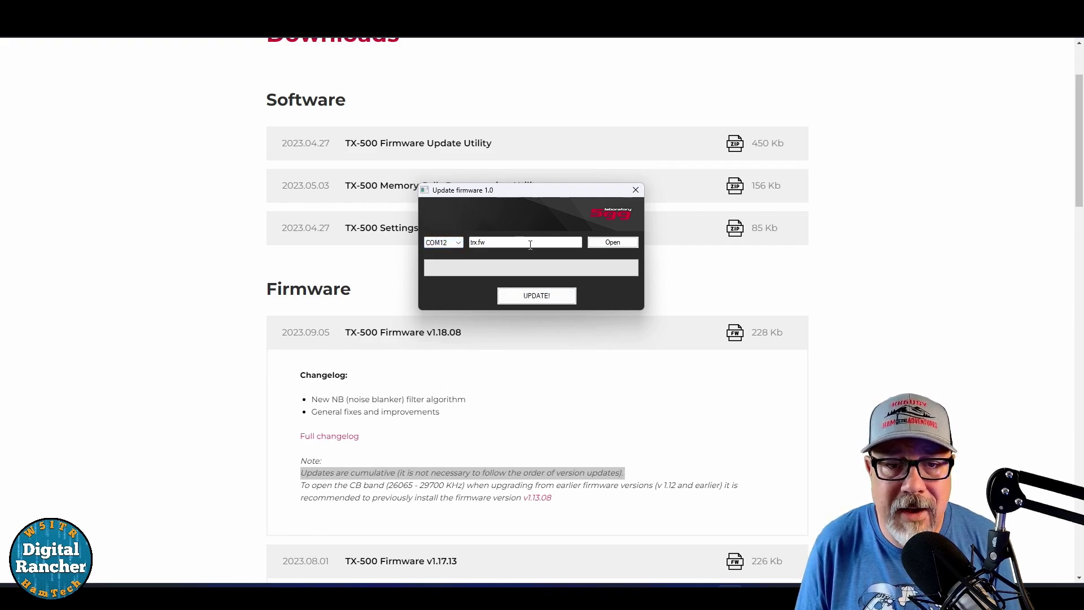
click(613, 242)
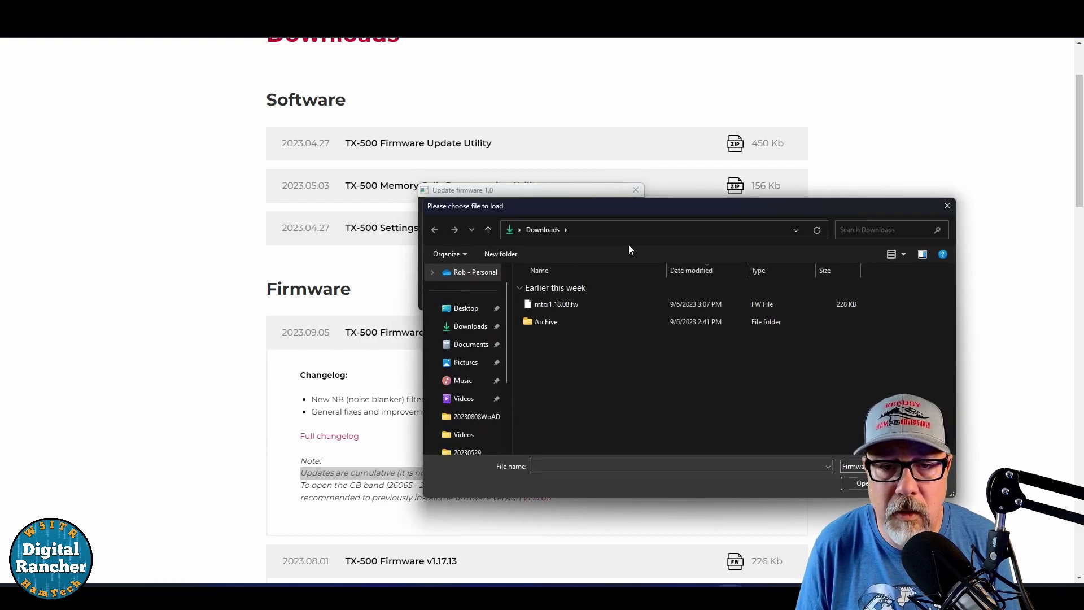
double_click(561, 303)
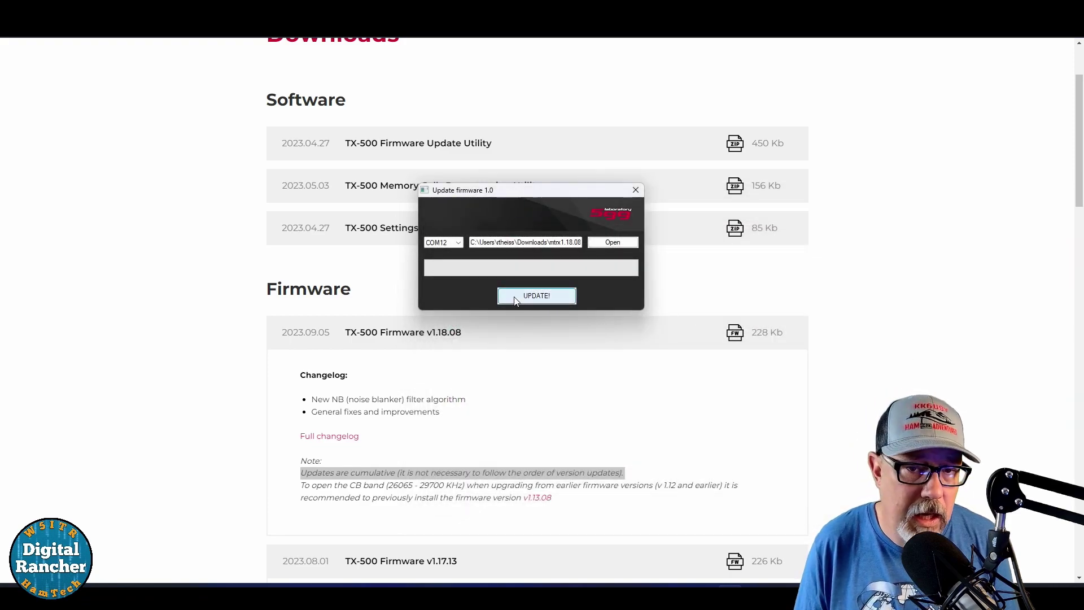
click(543, 299)
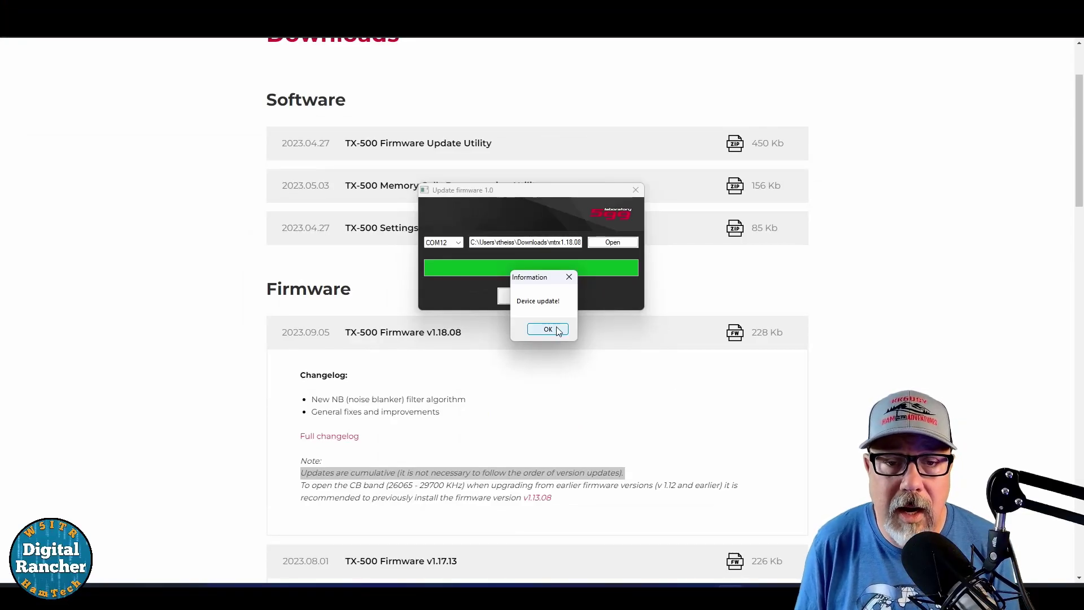
- Acknowledge the 'Device update!' information message with OK
click(547, 329)
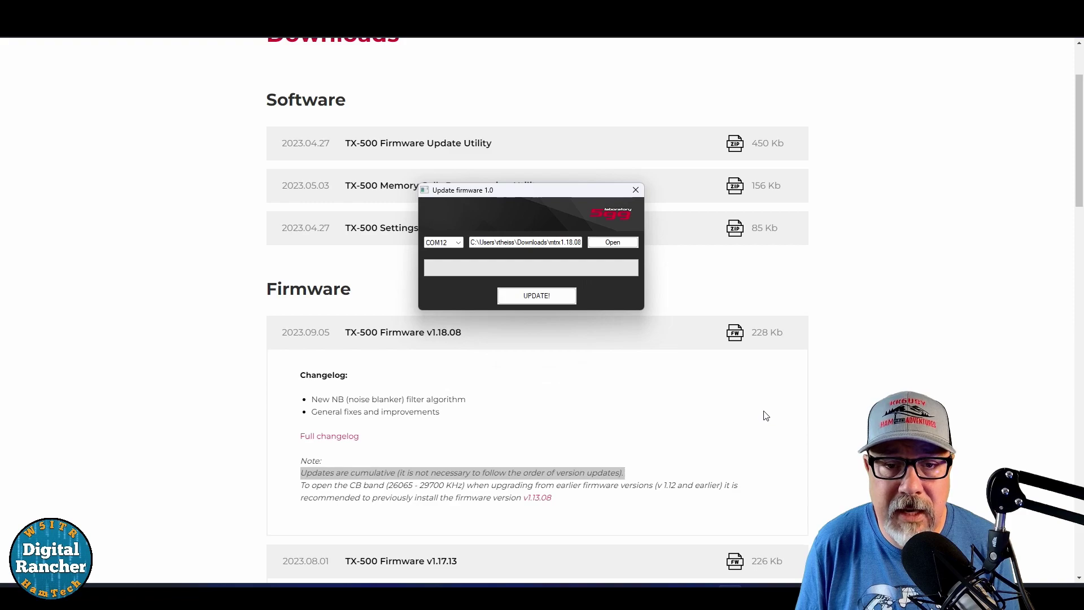